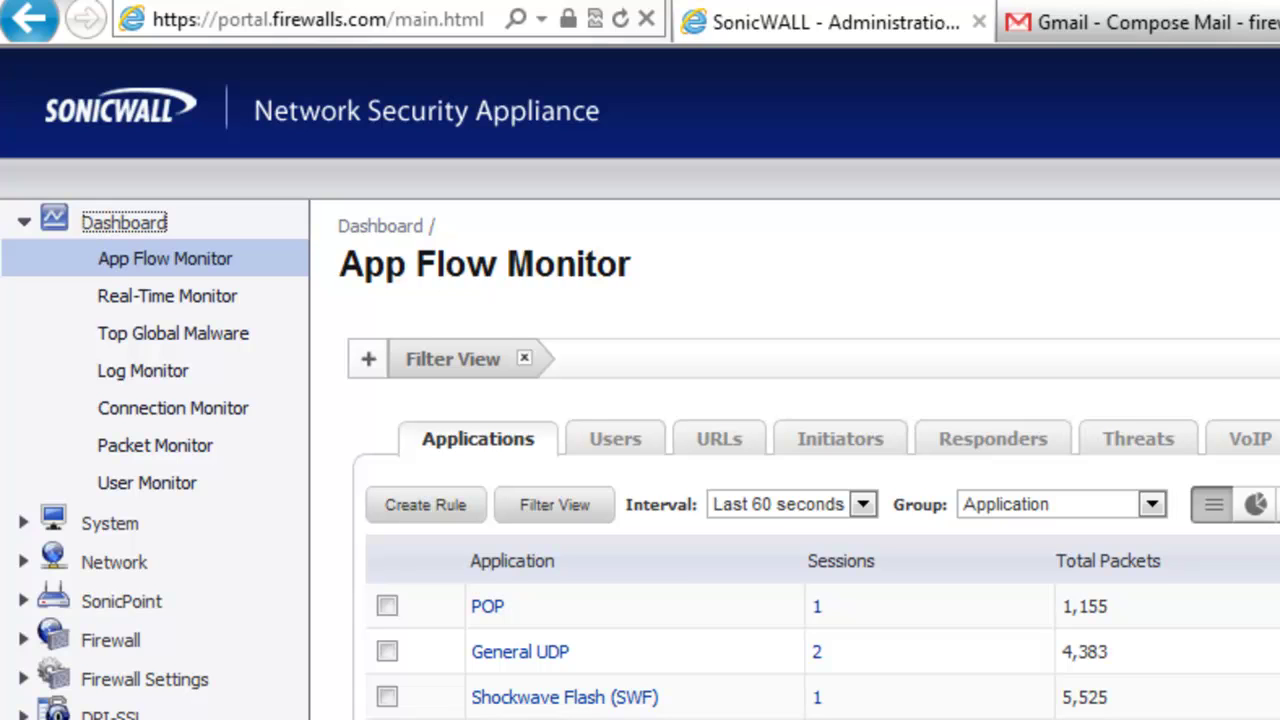
- Address the unfinished Gmail message to the support contact with subject 'File you asked for'
{"action": "left_click", "coordinate": [1120, 32]}
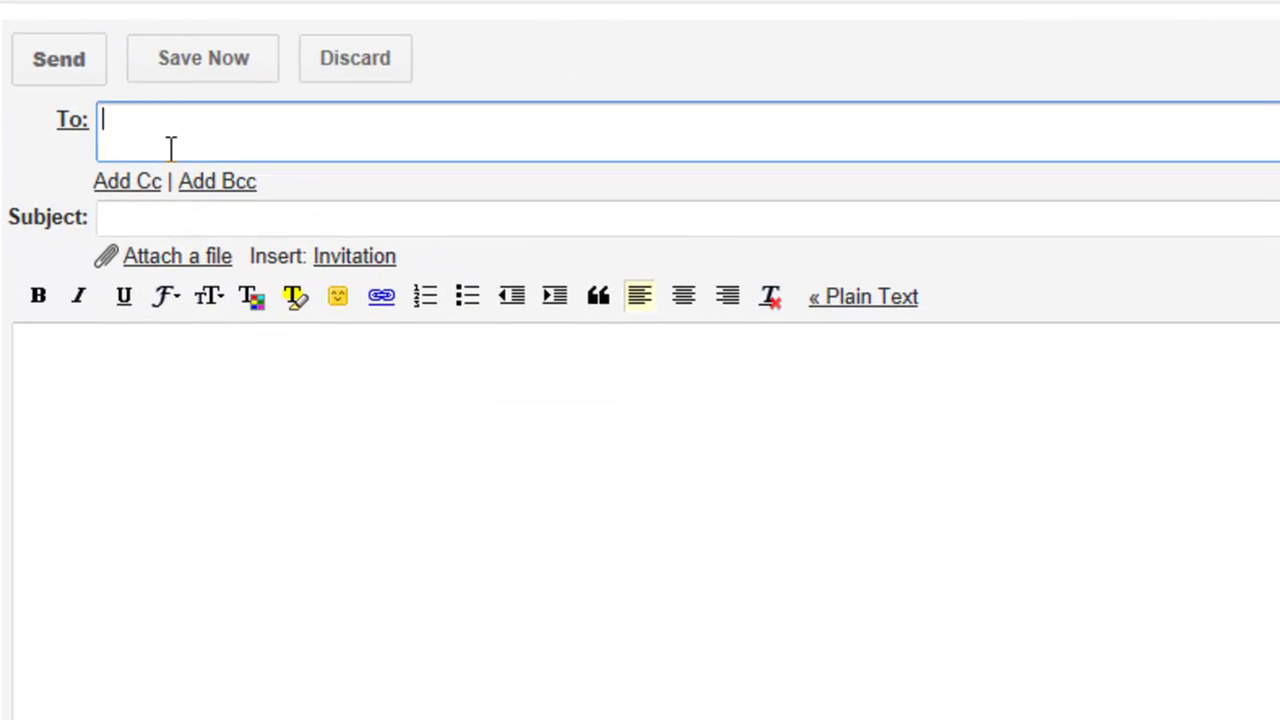
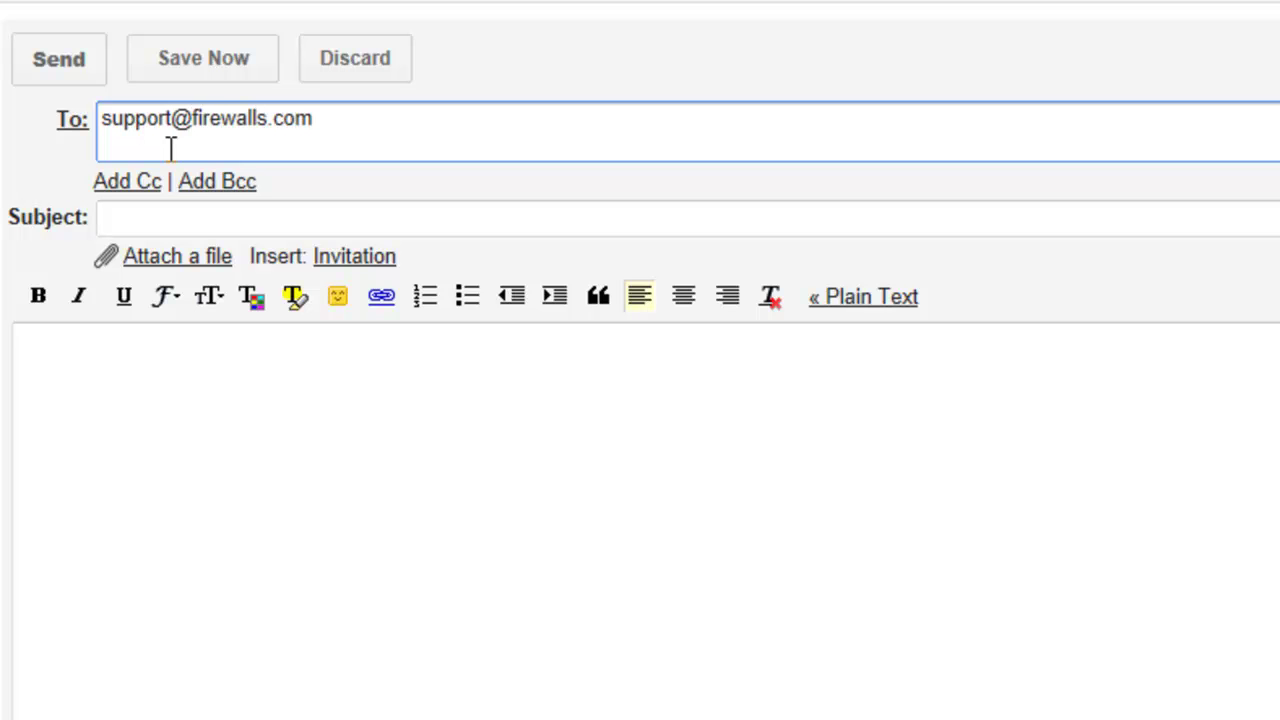
{"action": "left_click", "coordinate": [192, 216]}
{"action": "type", "text": "Fil"}
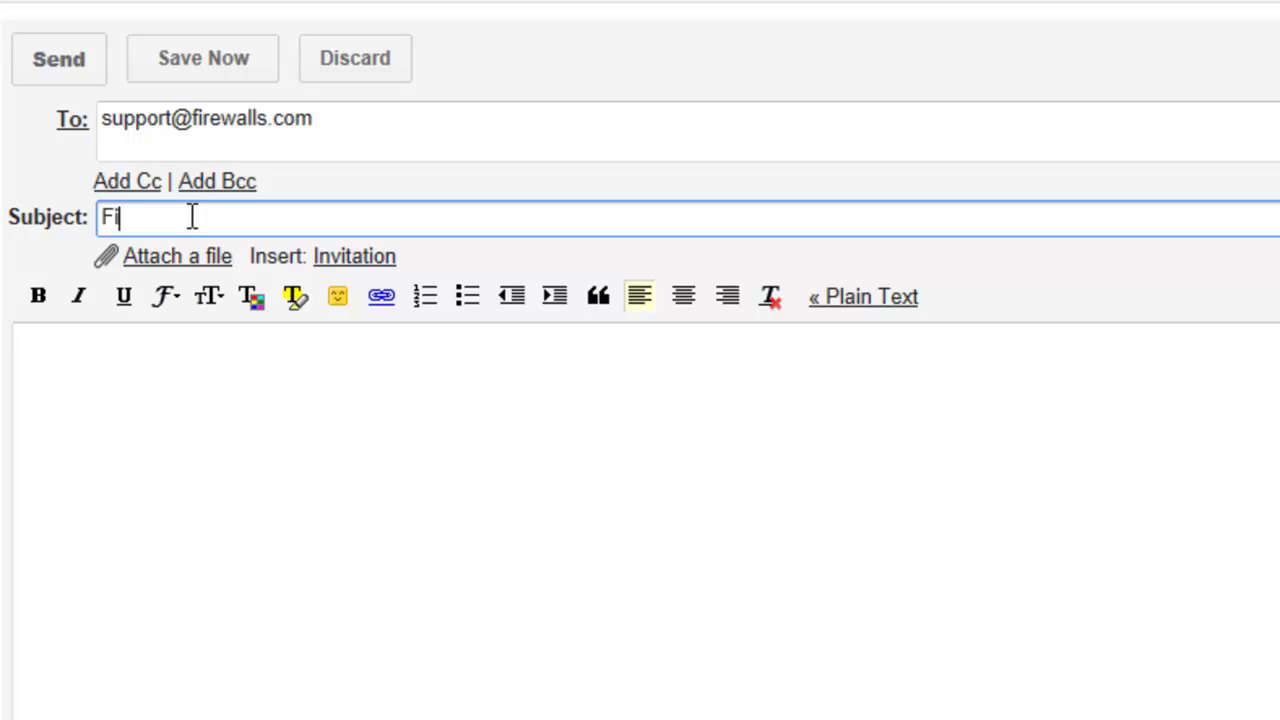
{"action": "type", "text": "e you asked for"}
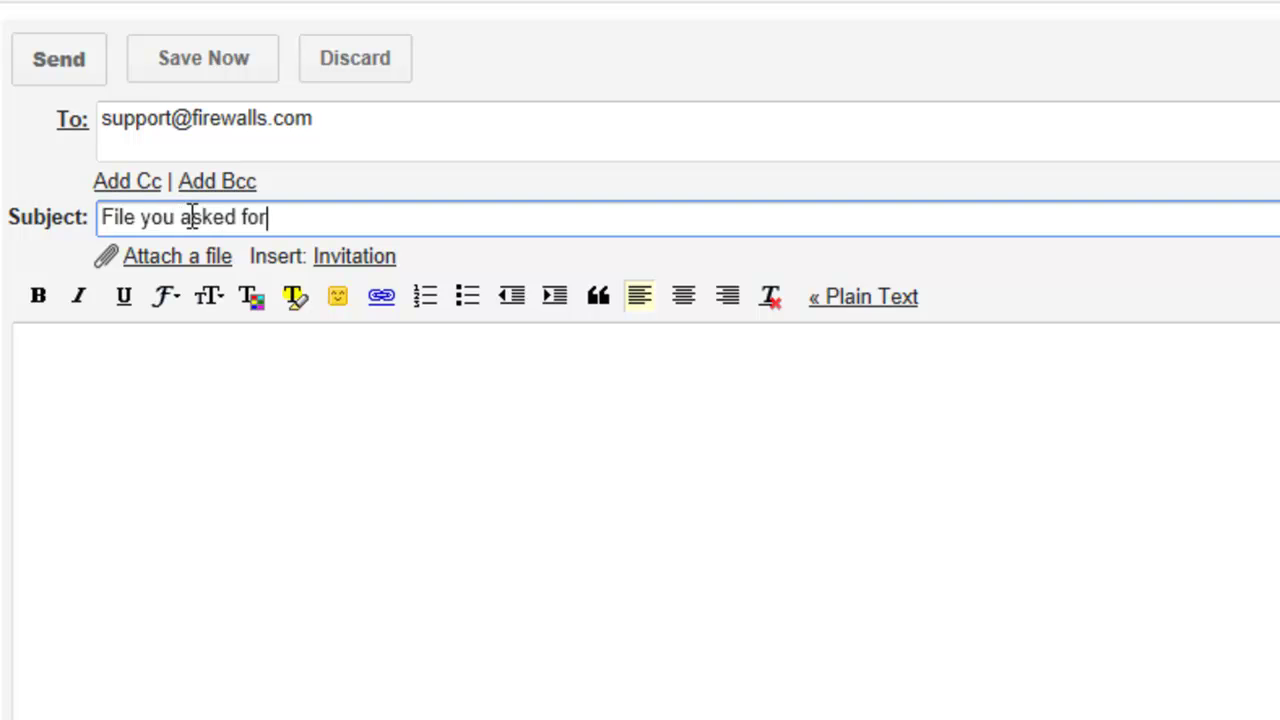
- Attach Employee Salaries 2011.doc to the email
{"action": "left_click", "coordinate": [193, 266]}
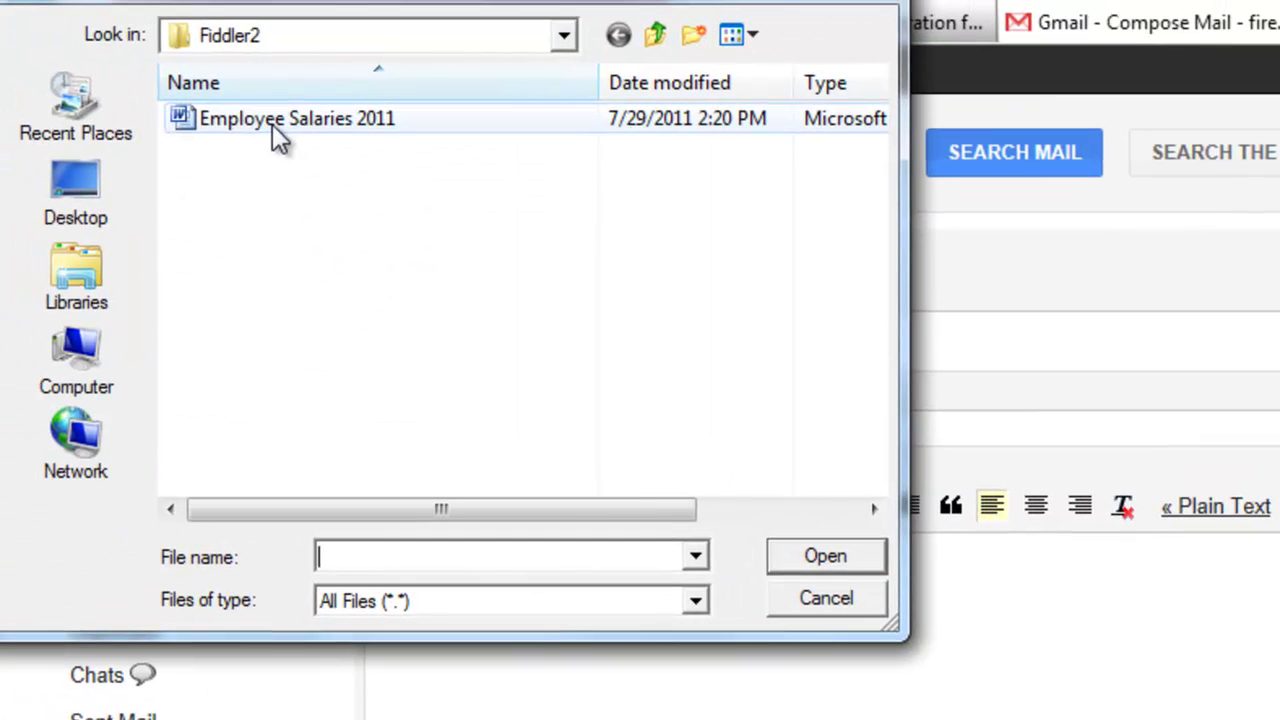
{"action": "left_click", "coordinate": [272, 126]}
{"action": "double_click", "coordinate": [272, 124]}
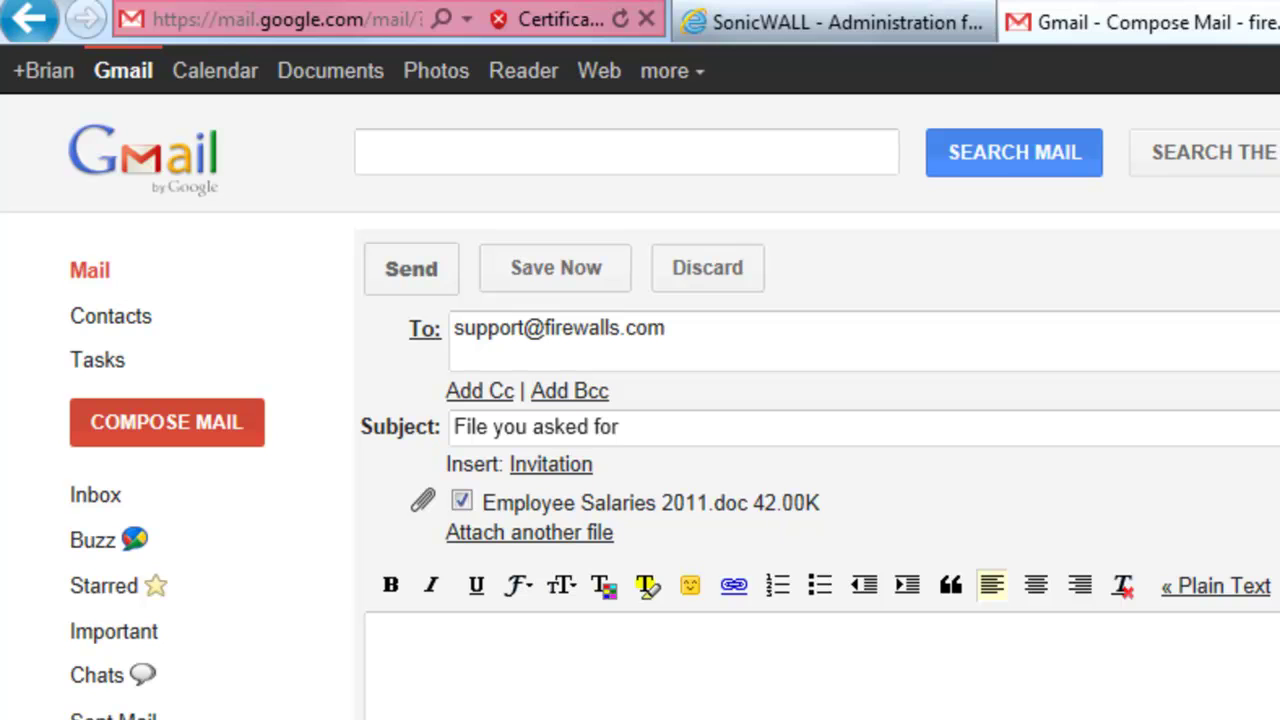
- Write 'Here ya go!' as the body, send the email, and return to SonicWALL
{"action": "left_click", "coordinate": [770, 650]}
{"action": "type", "text": "Here ya go!"}
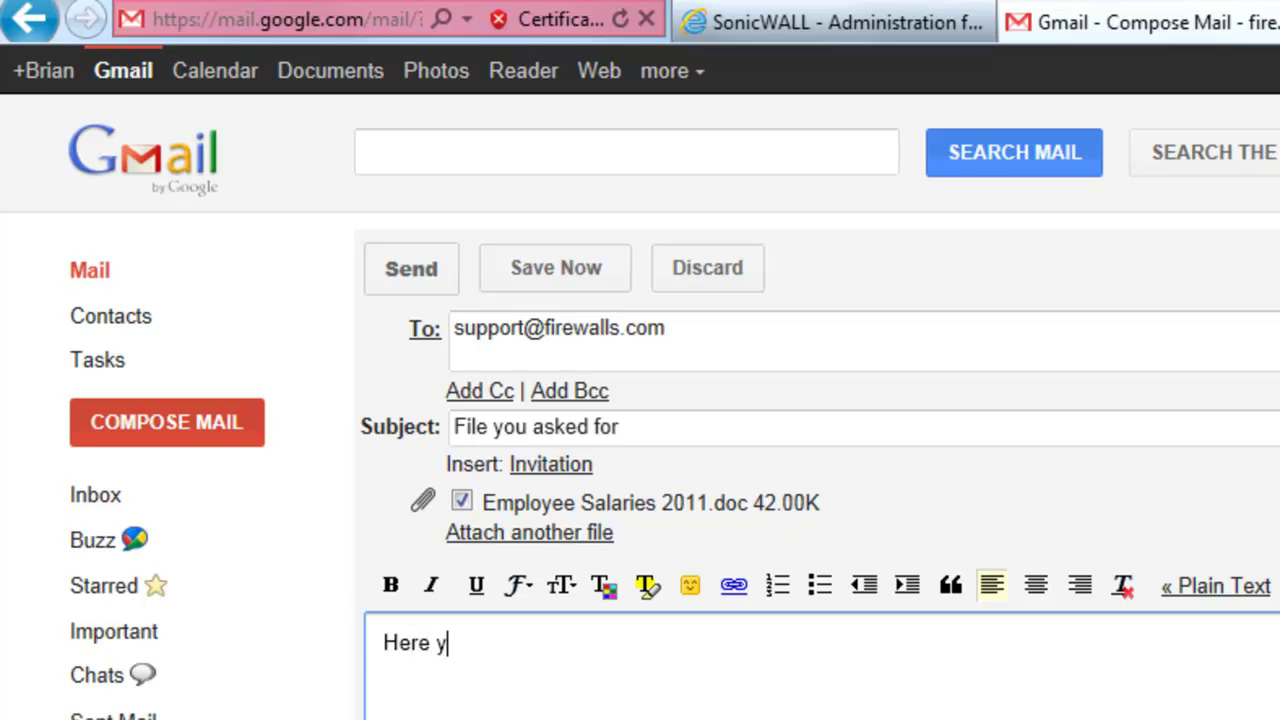
{"action": "left_click", "coordinate": [405, 272]}
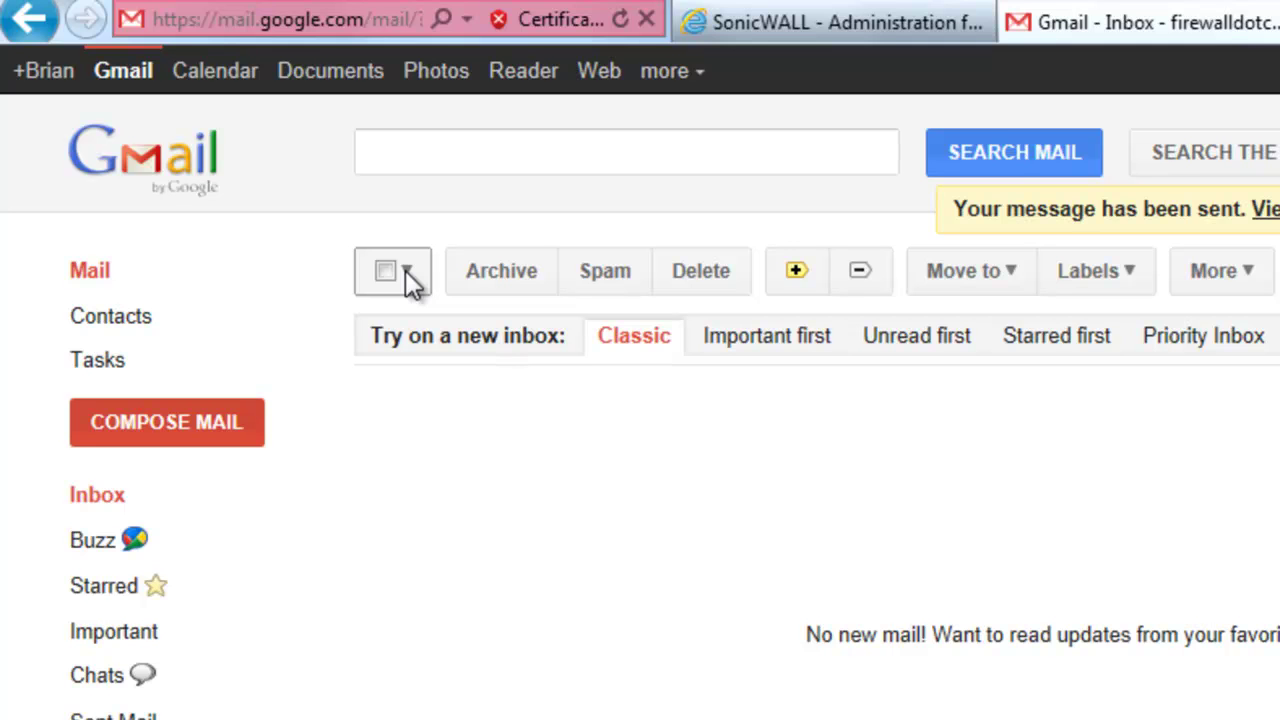
{"action": "left_click", "coordinate": [843, 25]}
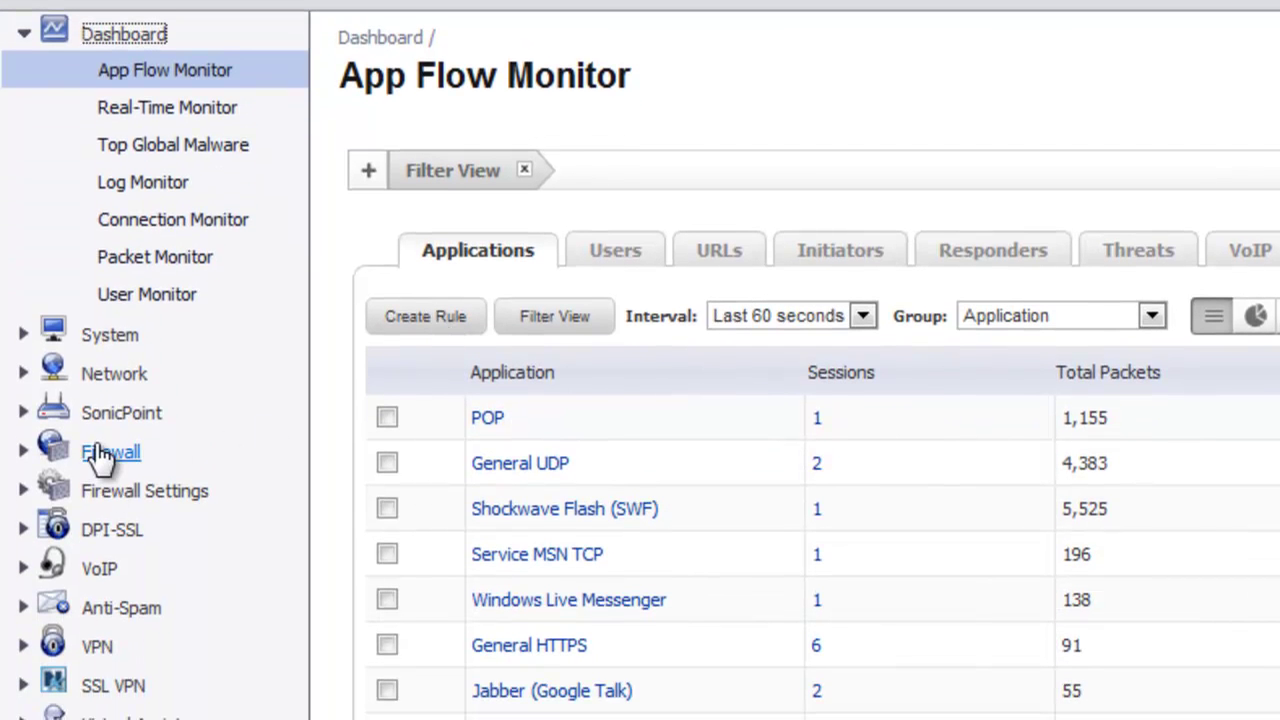
- Go to Firewall > Match Objects to reach the Attachments match object
{"action": "left_click", "coordinate": [108, 453]}
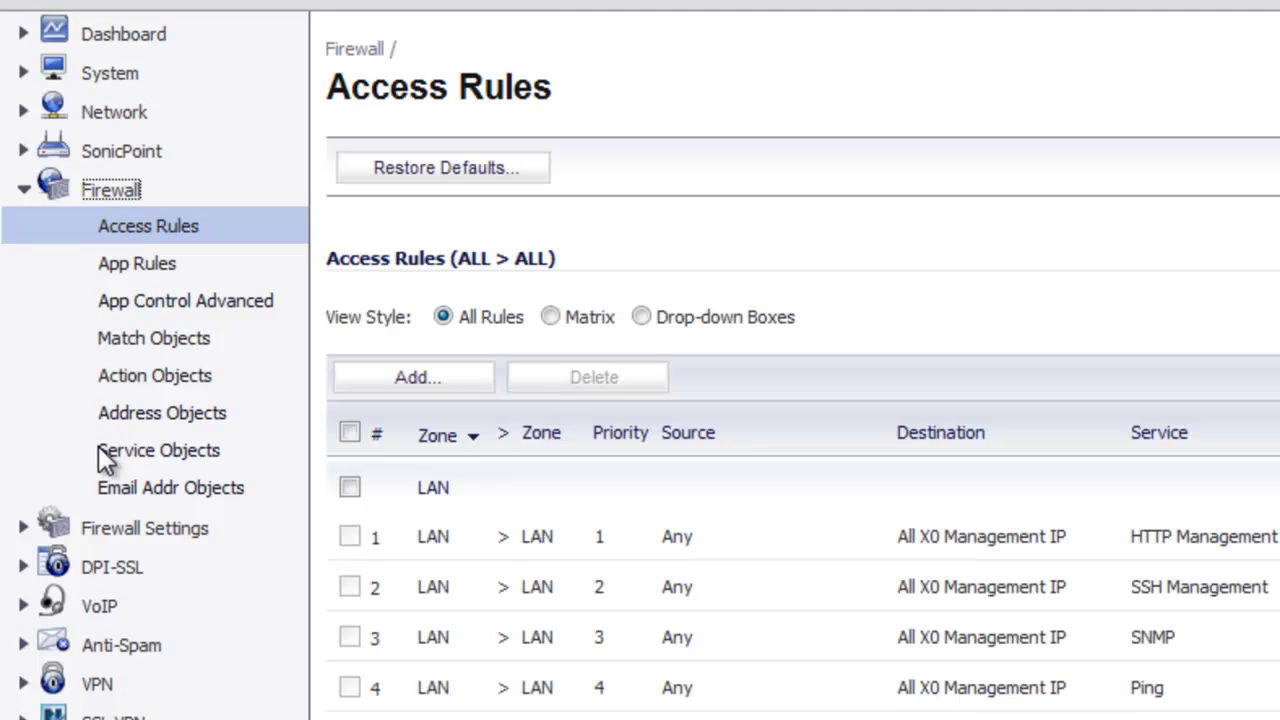
{"action": "left_click", "coordinate": [140, 340]}
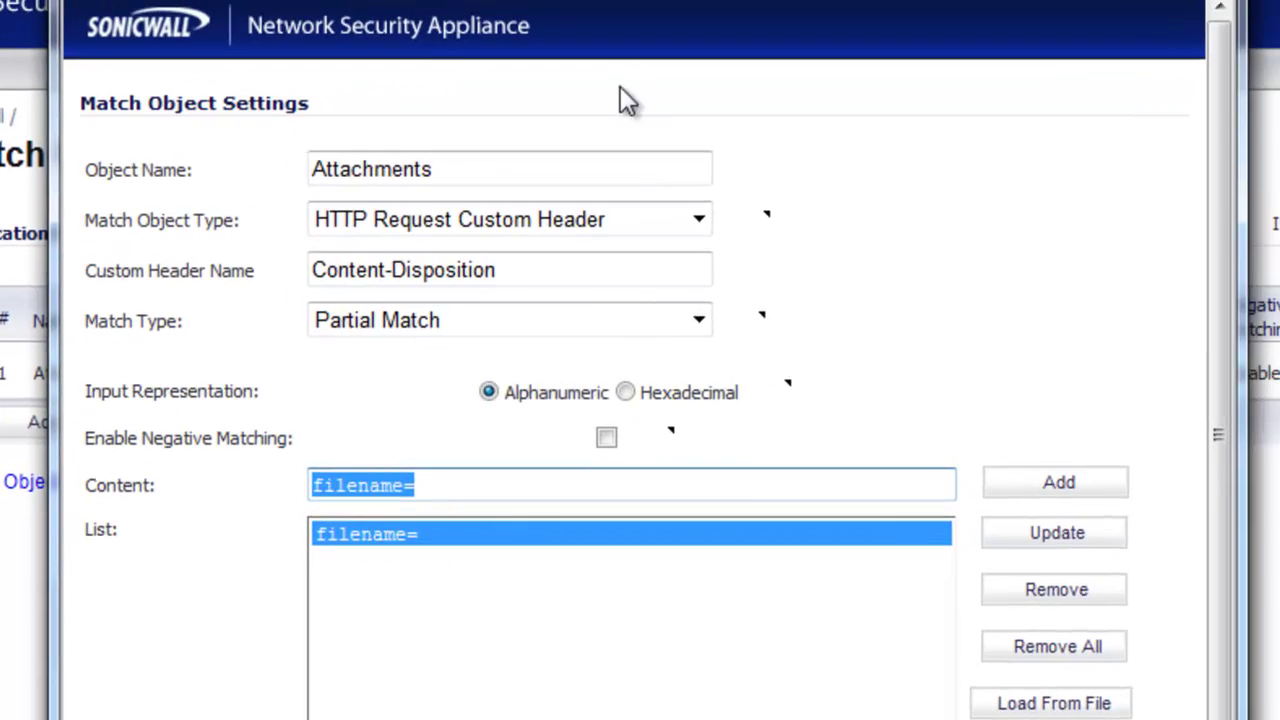
- Confirm the Attachments object uses the Content-Disposition header with Partial Match type
{"action": "left_click", "coordinate": [471, 169]}
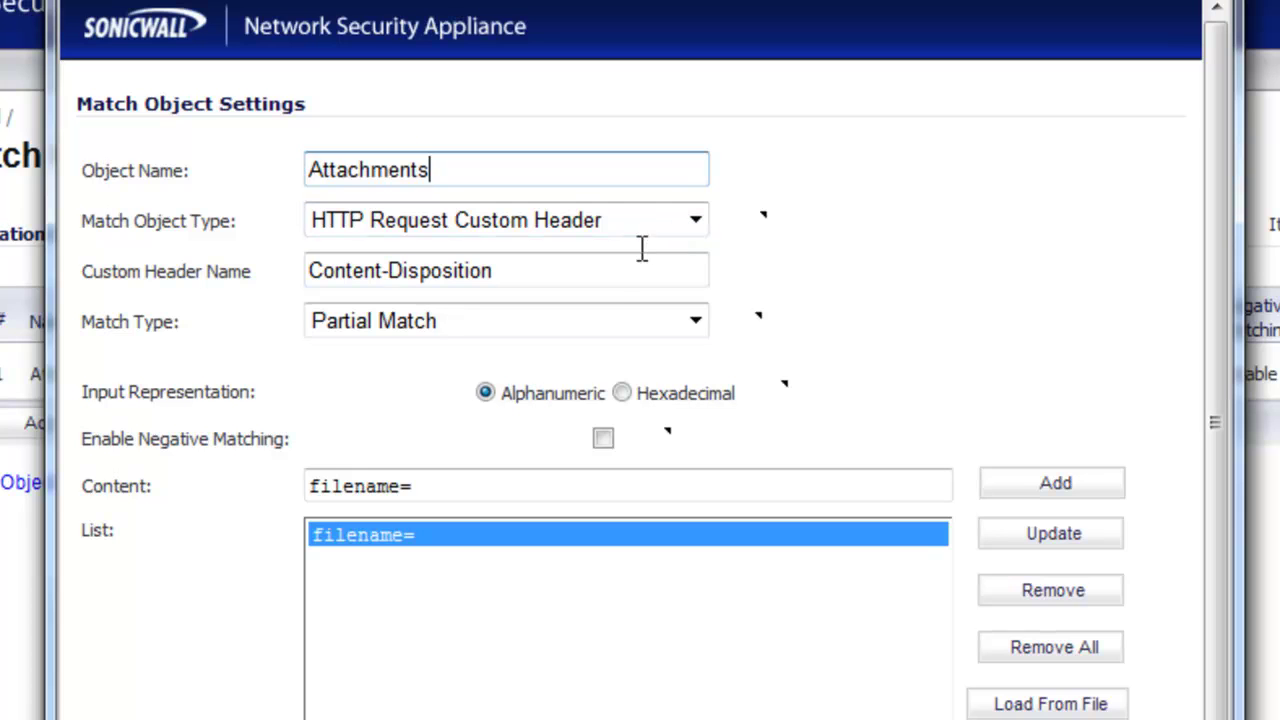
{"action": "left_click", "coordinate": [618, 273]}
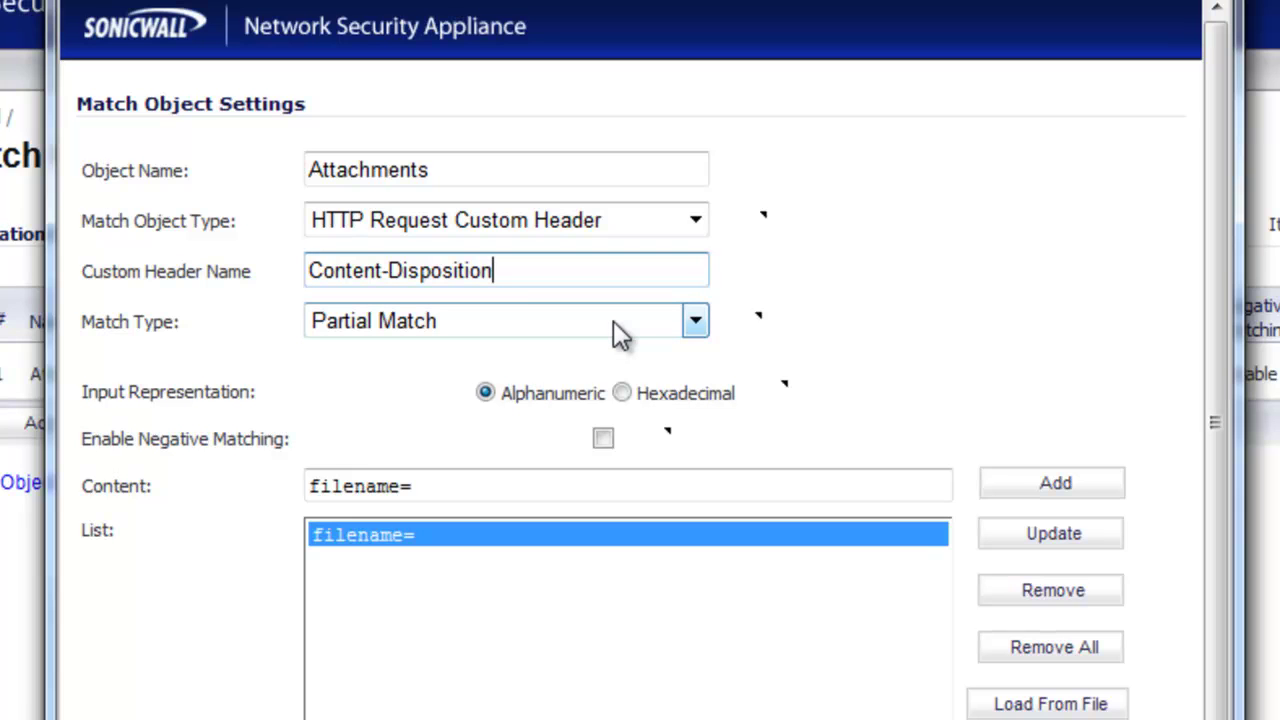
{"action": "left_click", "coordinate": [613, 320]}
{"action": "left_click", "coordinate": [546, 484]}
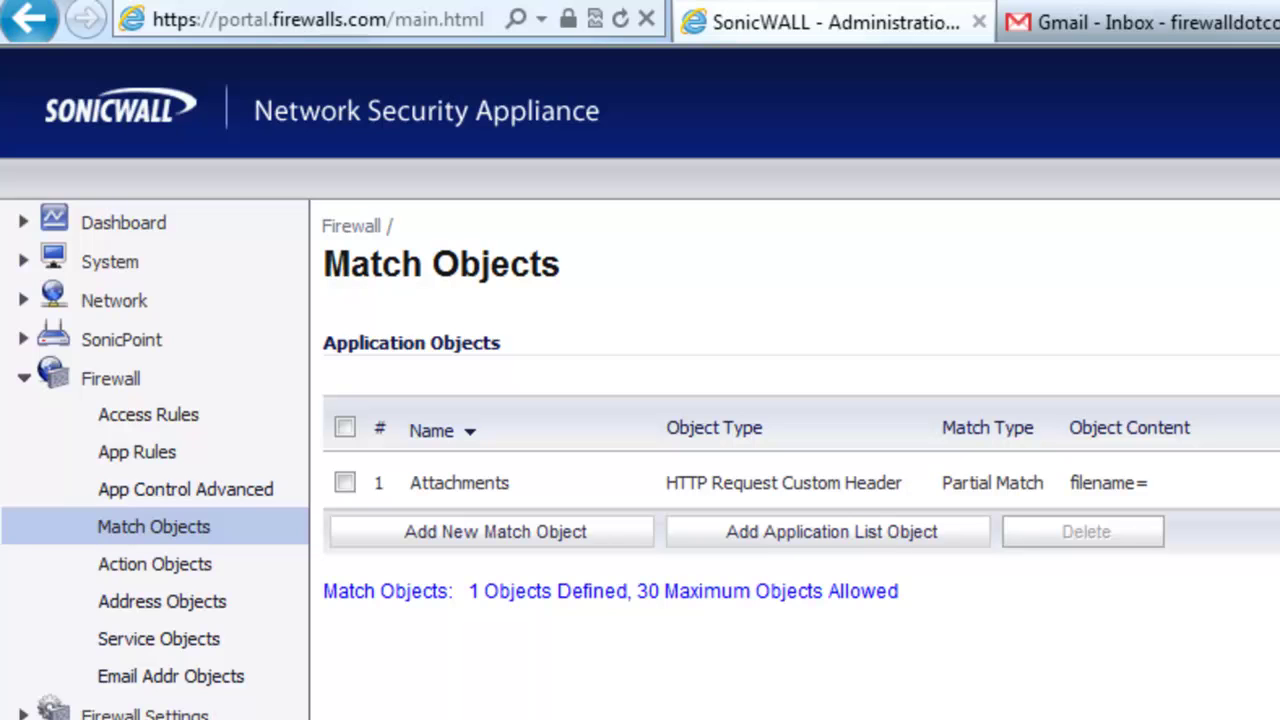
- Open Firewall > App Rules and start the Block Email Uploads policy
{"action": "left_click", "coordinate": [141, 458]}
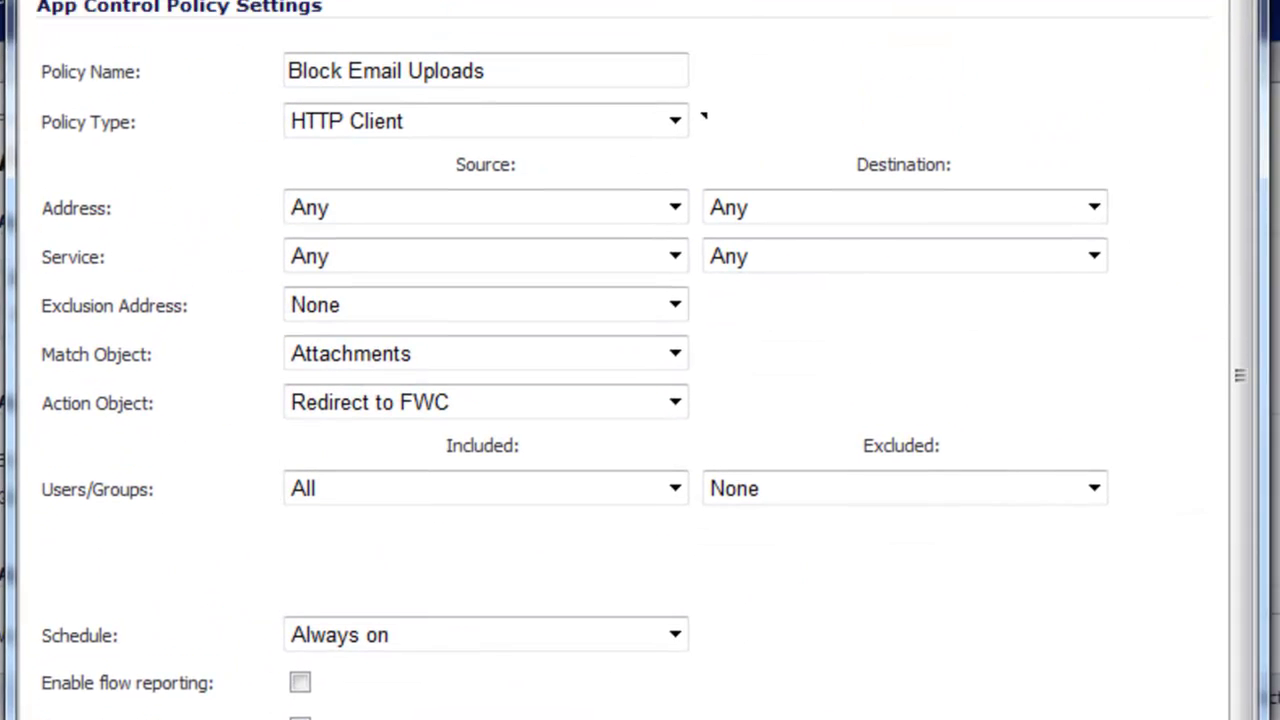
{"action": "left_click", "coordinate": [527, 120]}
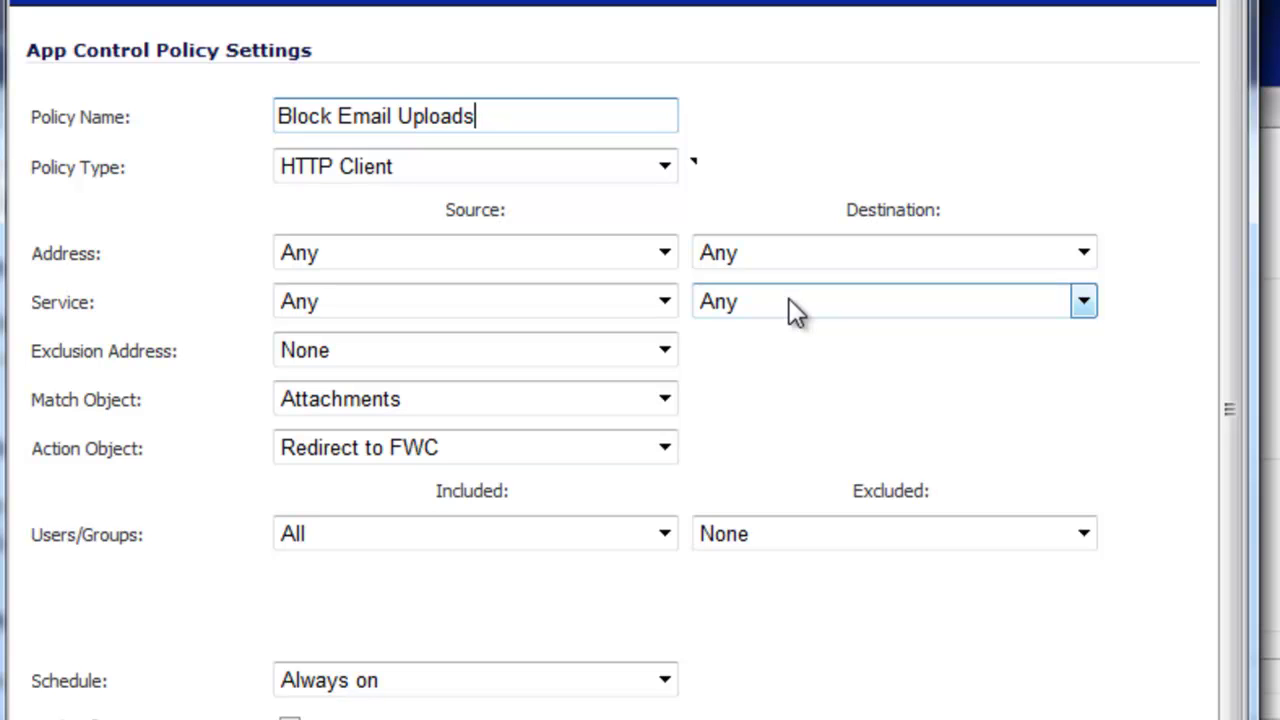
- Keep Attachments as match object, set the action to Reset/Drop, leave logging enabled, and save
{"action": "left_click", "coordinate": [646, 400]}
{"action": "left_click", "coordinate": [646, 399]}
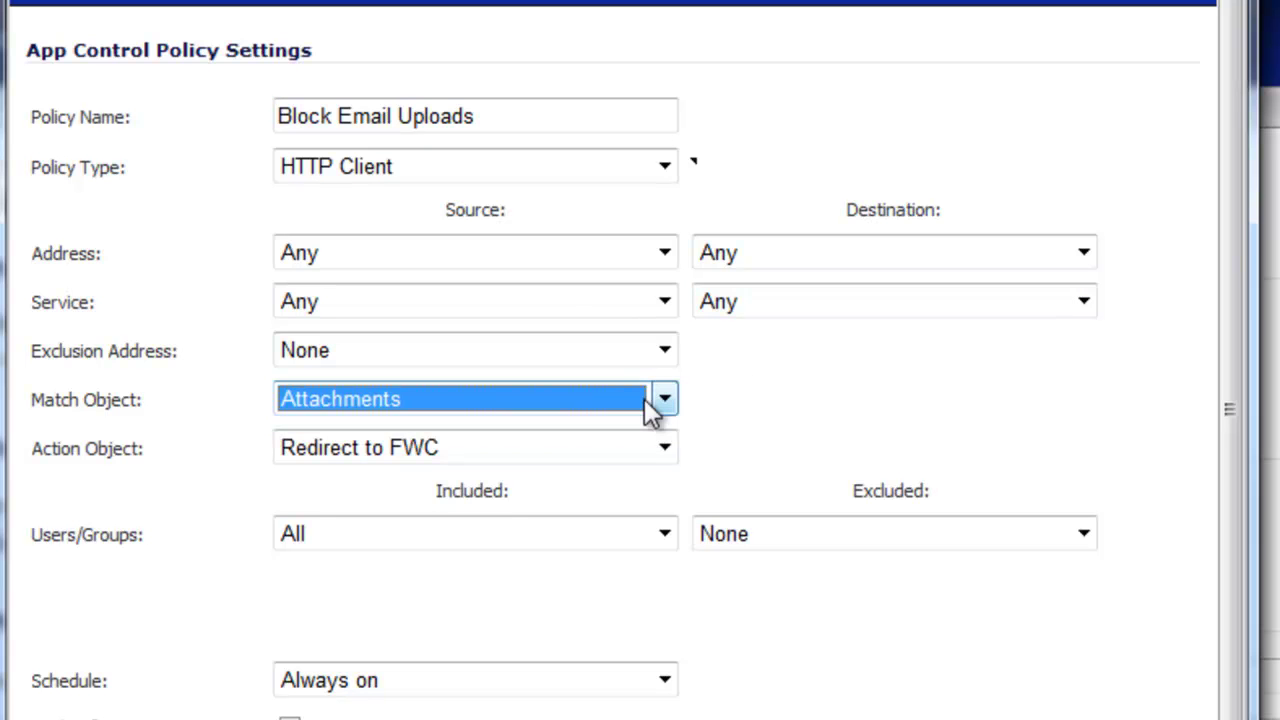
{"action": "left_click", "coordinate": [663, 450]}
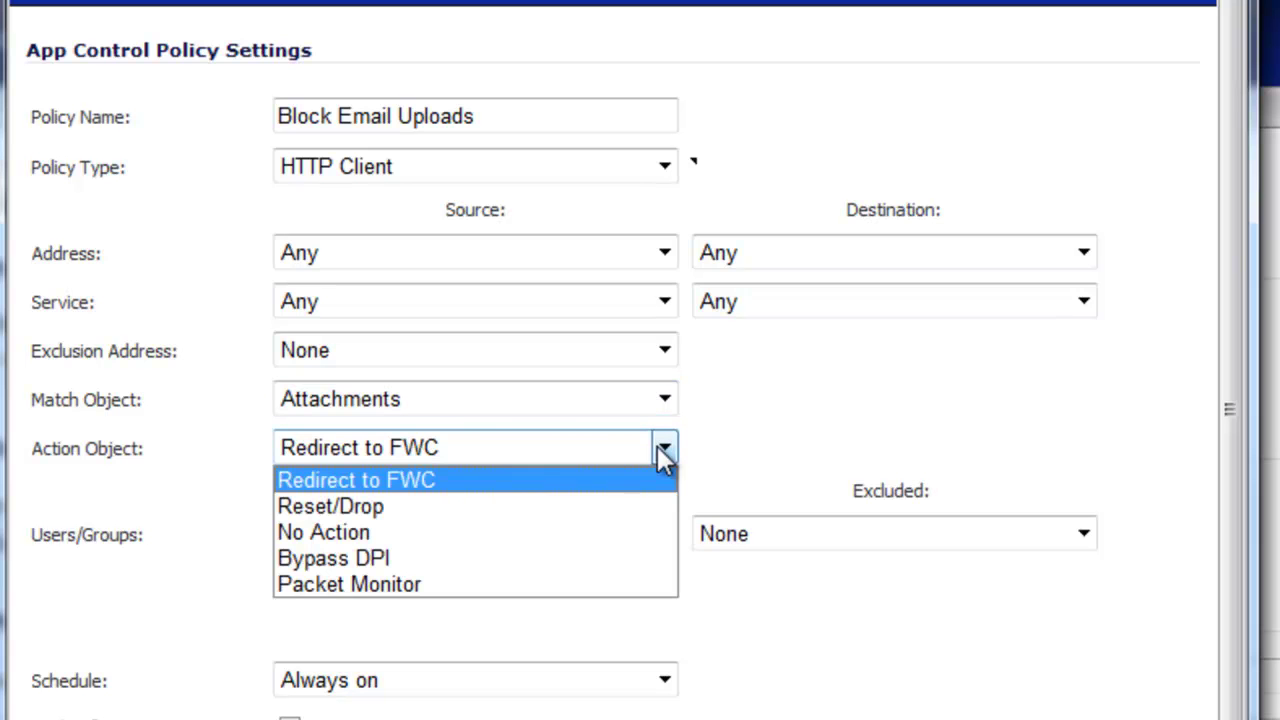
{"action": "left_click", "coordinate": [624, 507]}
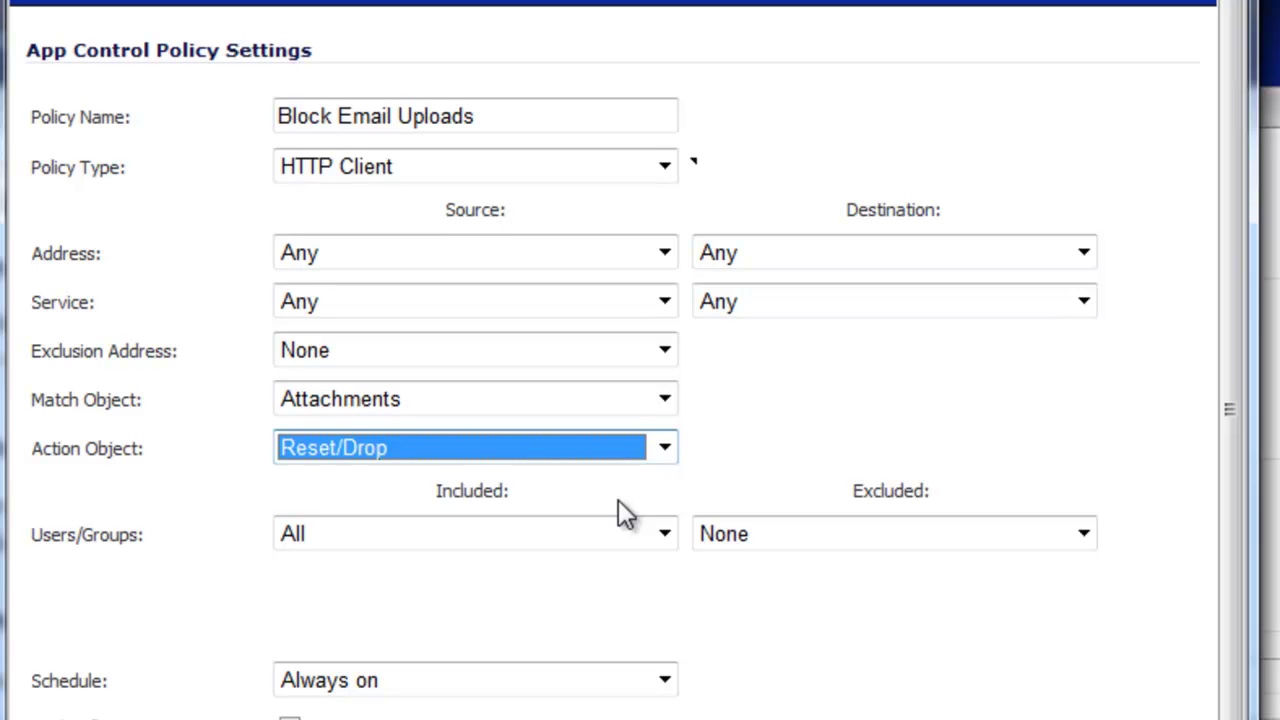
{"action": "scroll", "coordinate": [806, 433], "scroll_direction": "down", "scroll_amount": 3}
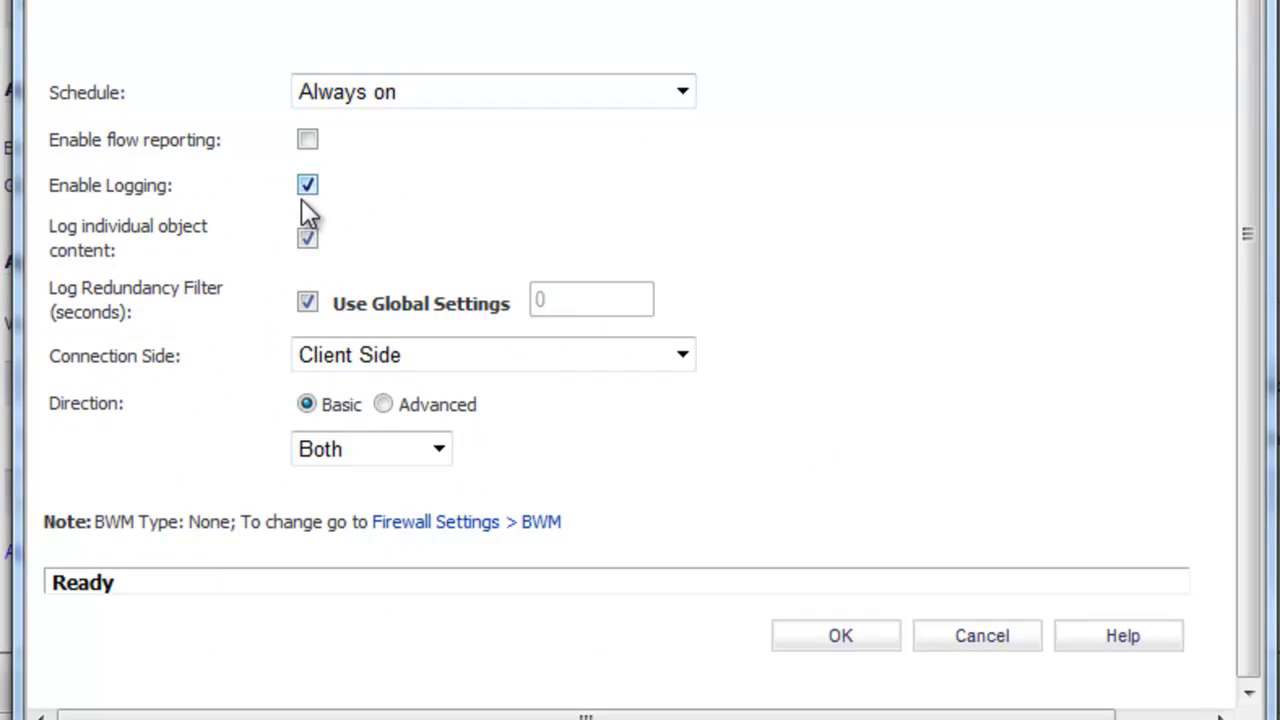
{"action": "mouse_move", "coordinate": [313, 194]}
{"action": "left_click", "coordinate": [836, 640]}
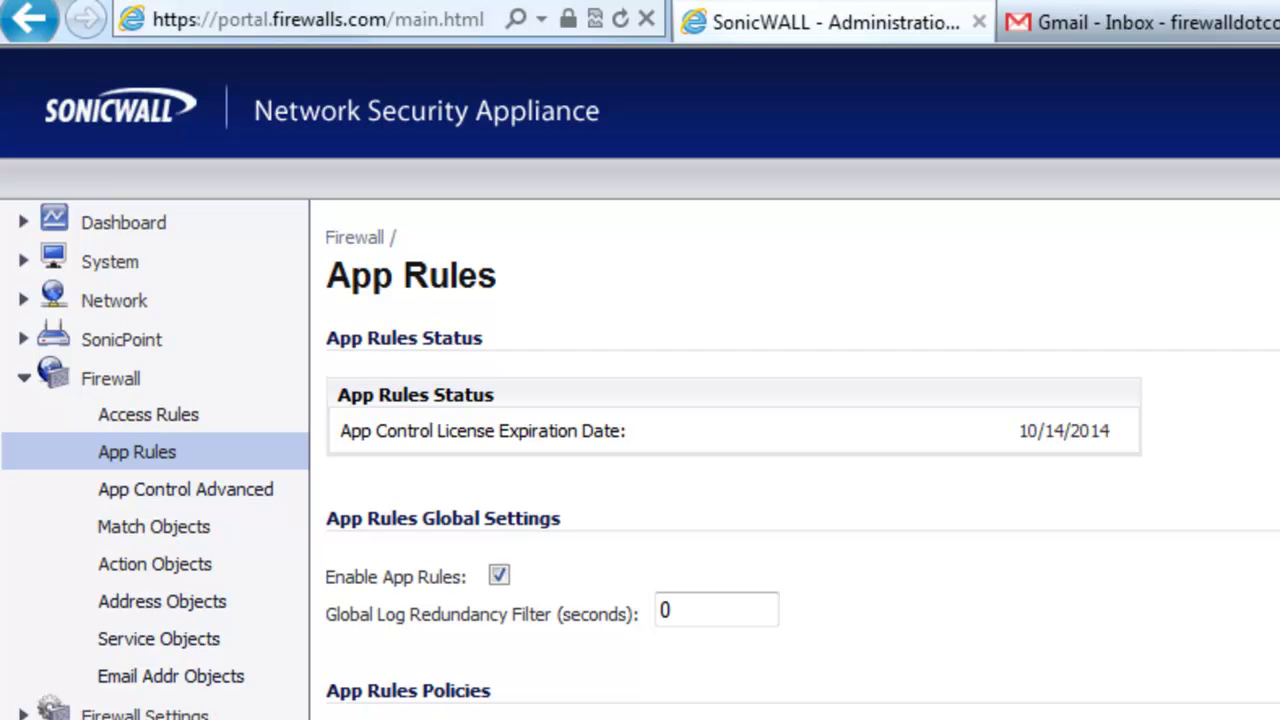
- Compose a new Gmail message to the support address titled 'Here is the file'
{"action": "left_click", "coordinate": [1138, 22]}
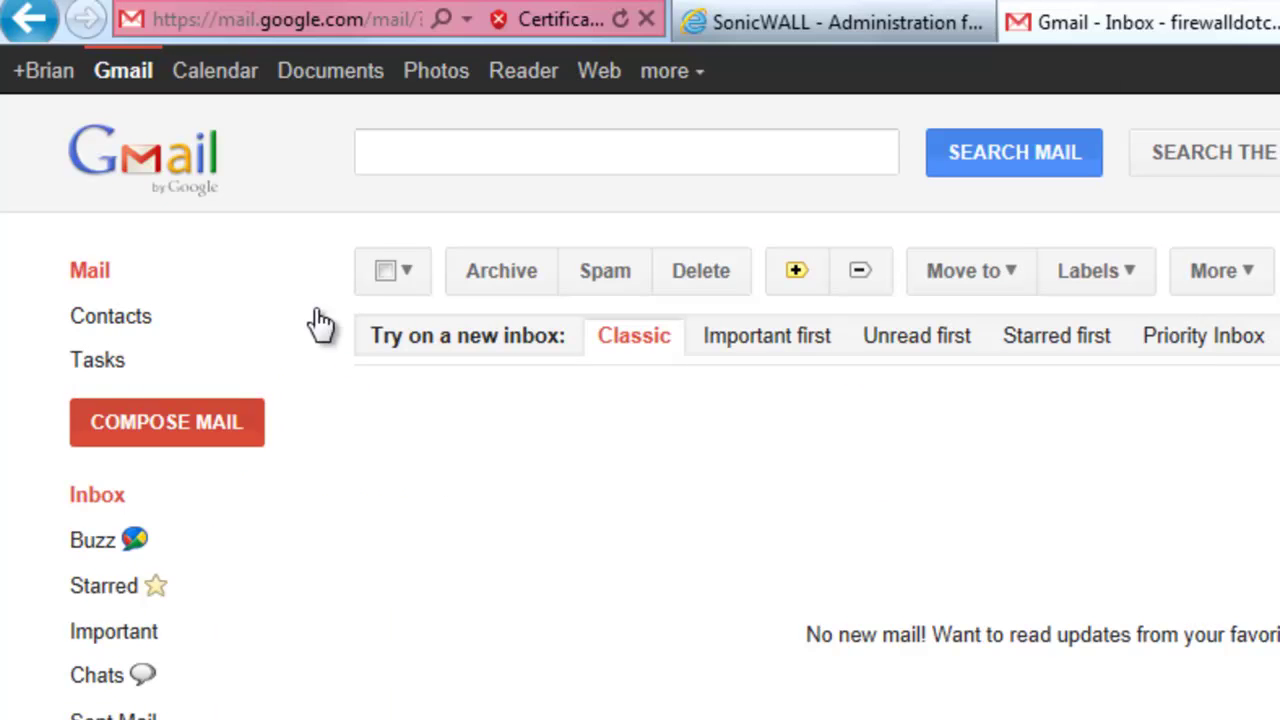
{"action": "left_click", "coordinate": [191, 423]}
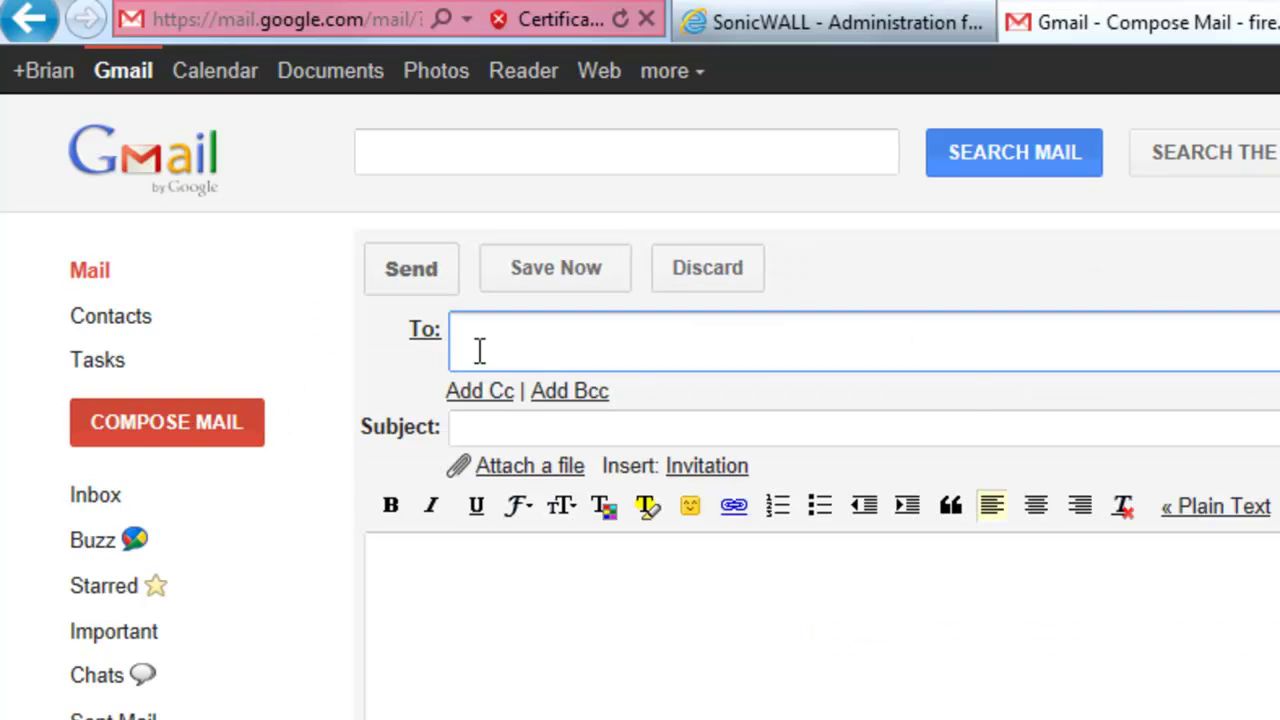
{"action": "type", "text": "support"}
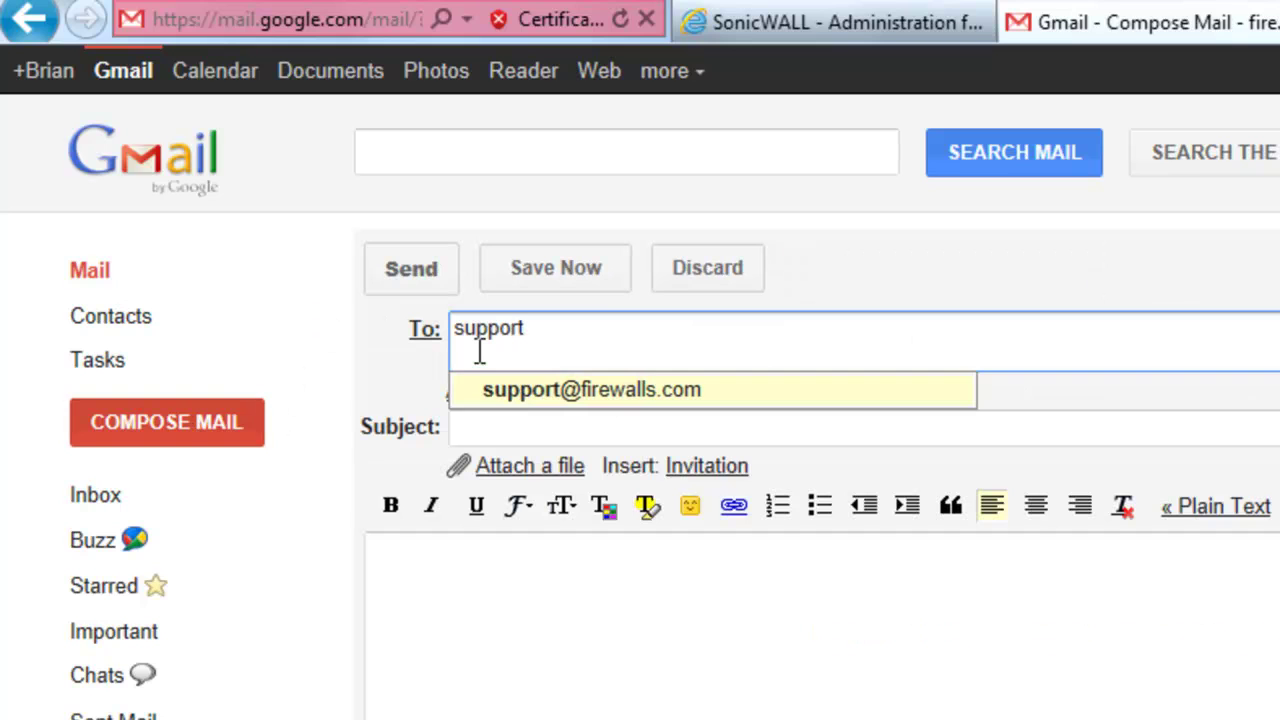
{"action": "key", "text": "Return"}
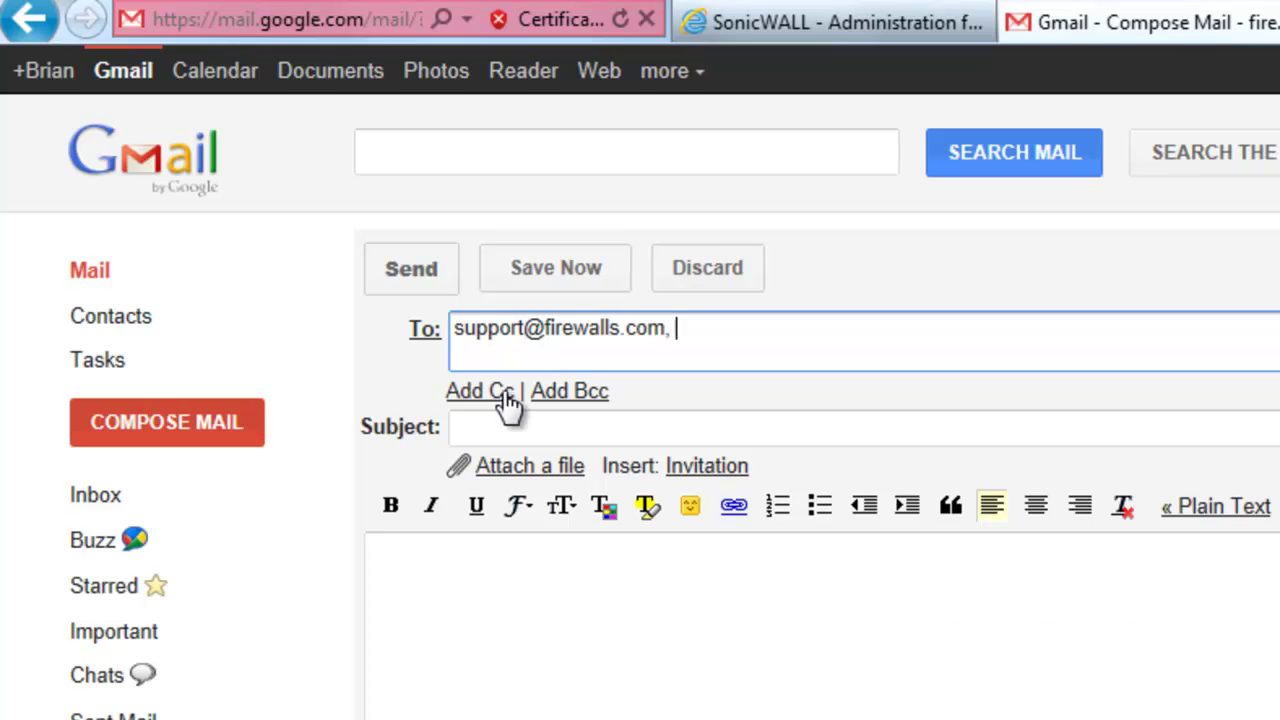
{"action": "left_click", "coordinate": [528, 433]}
{"action": "type", "text": "Here is the file"}
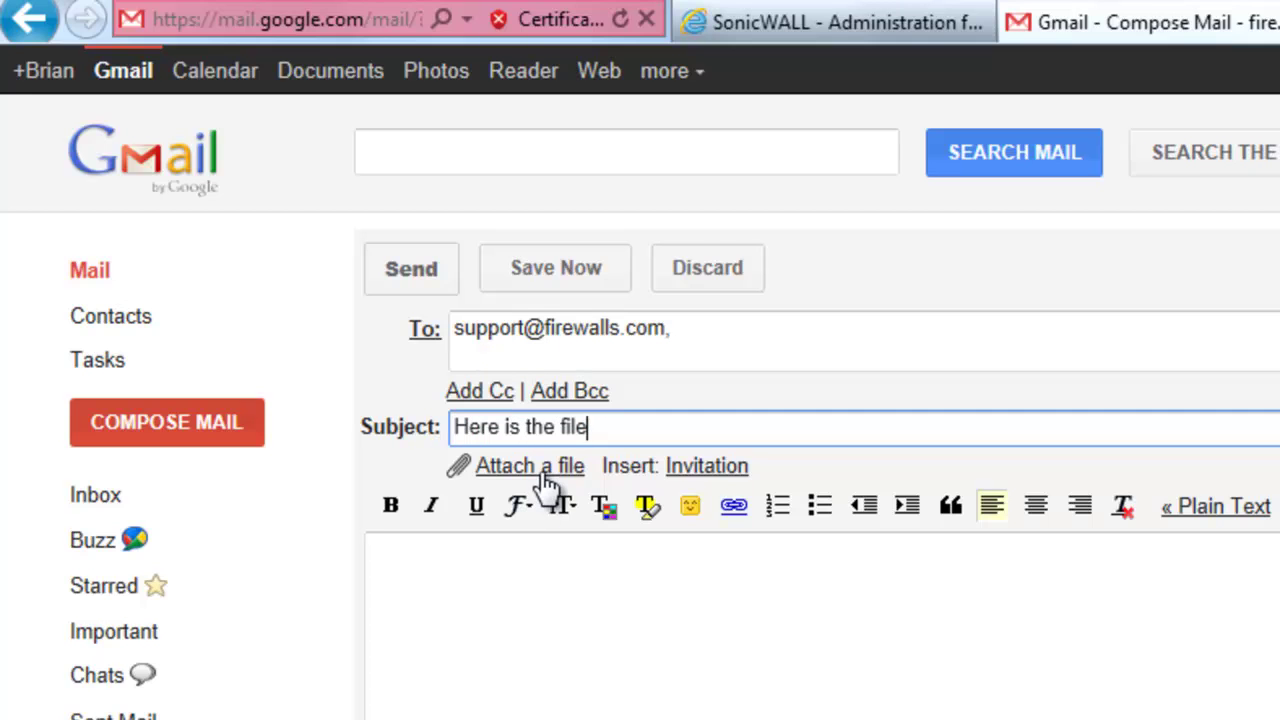
- Try attaching Employee Salaries 2011.doc, which ends in Attachment failed
{"action": "left_click", "coordinate": [540, 472]}
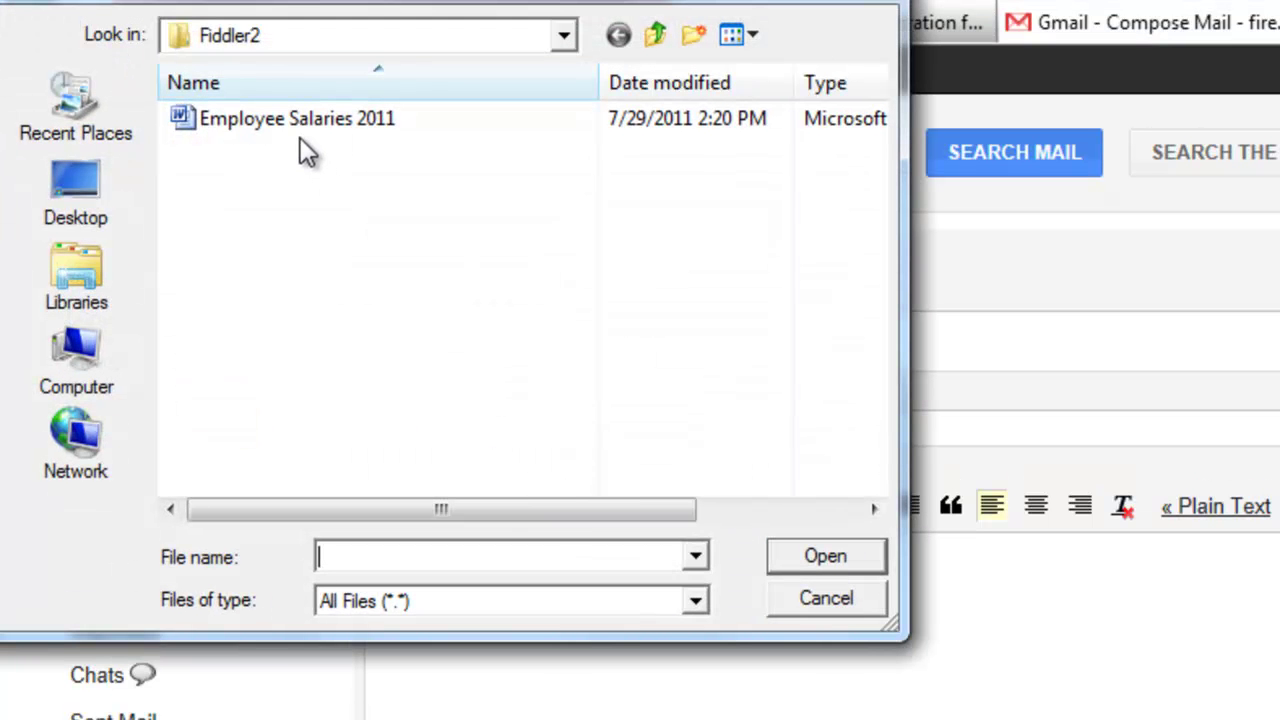
{"action": "left_click", "coordinate": [298, 124]}
{"action": "double_click", "coordinate": [298, 124]}
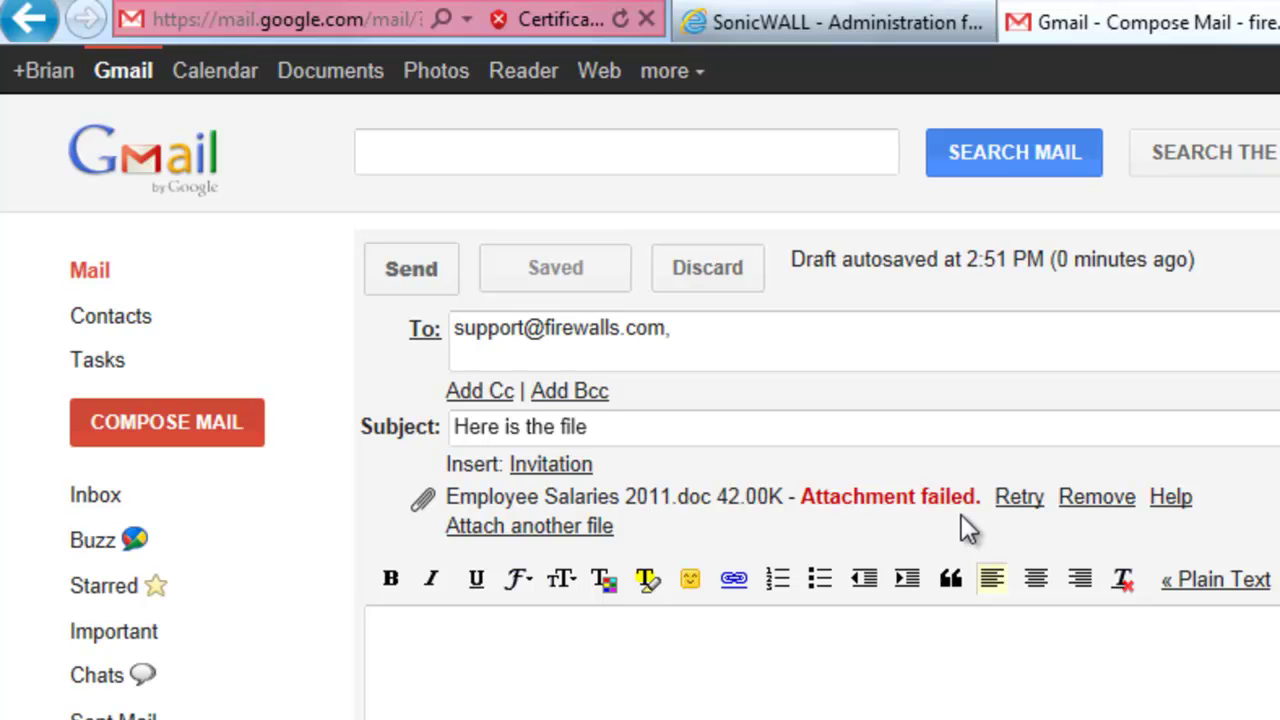
{"action": "left_click", "coordinate": [168, 22]}
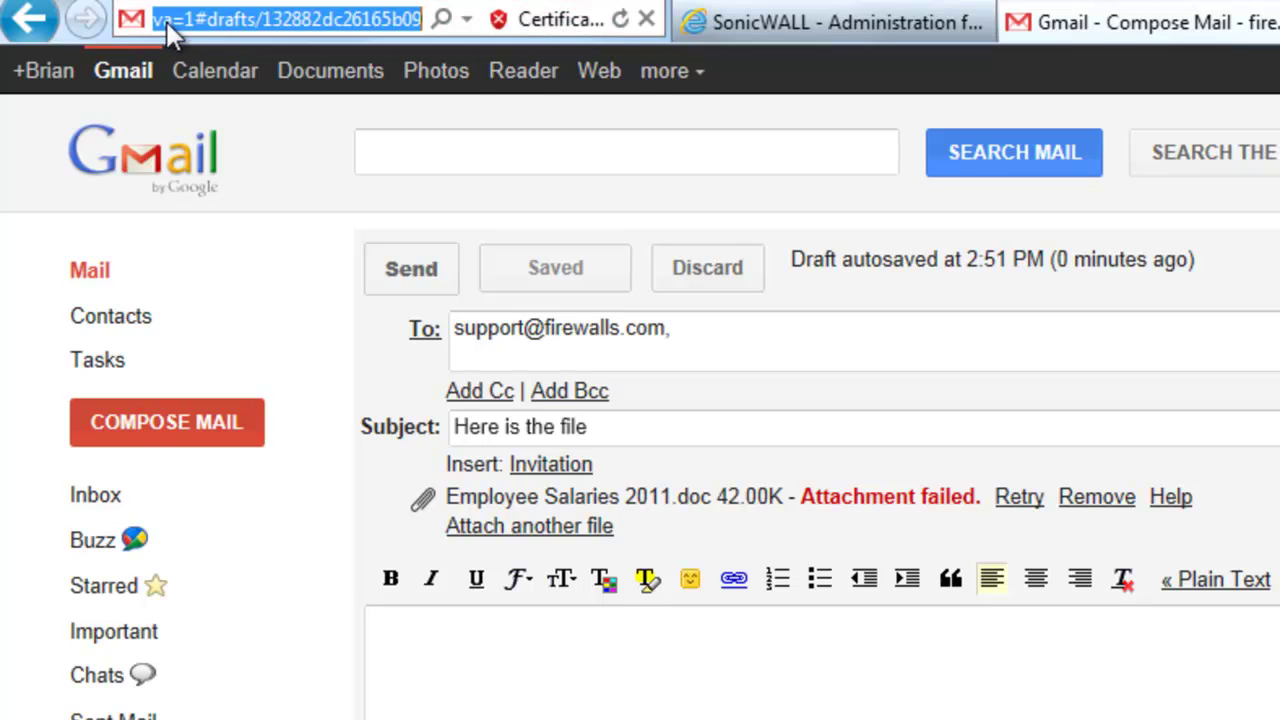
{"action": "left_click", "coordinate": [690, 650]}
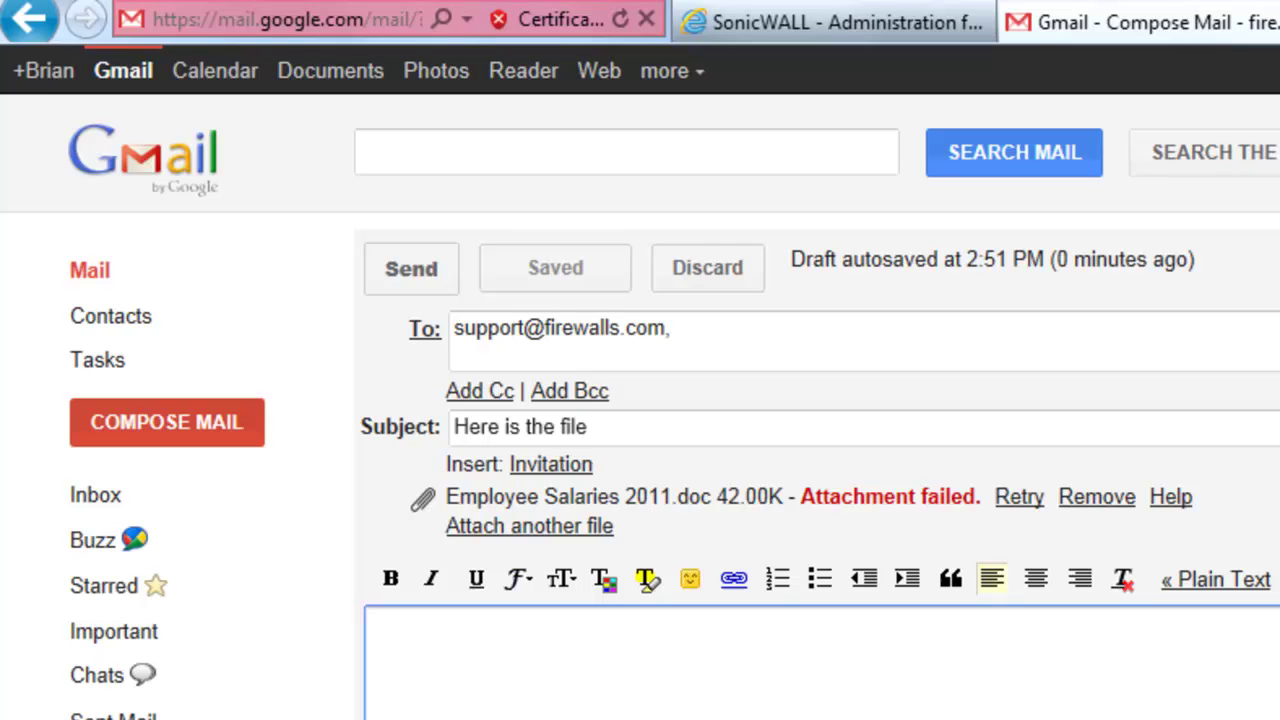
- Filter the SonicWALL log to App Rules, revealing the 14:51:22 Block Email Uploads Reset/Drop alert
{"action": "left_click", "coordinate": [826, 24]}
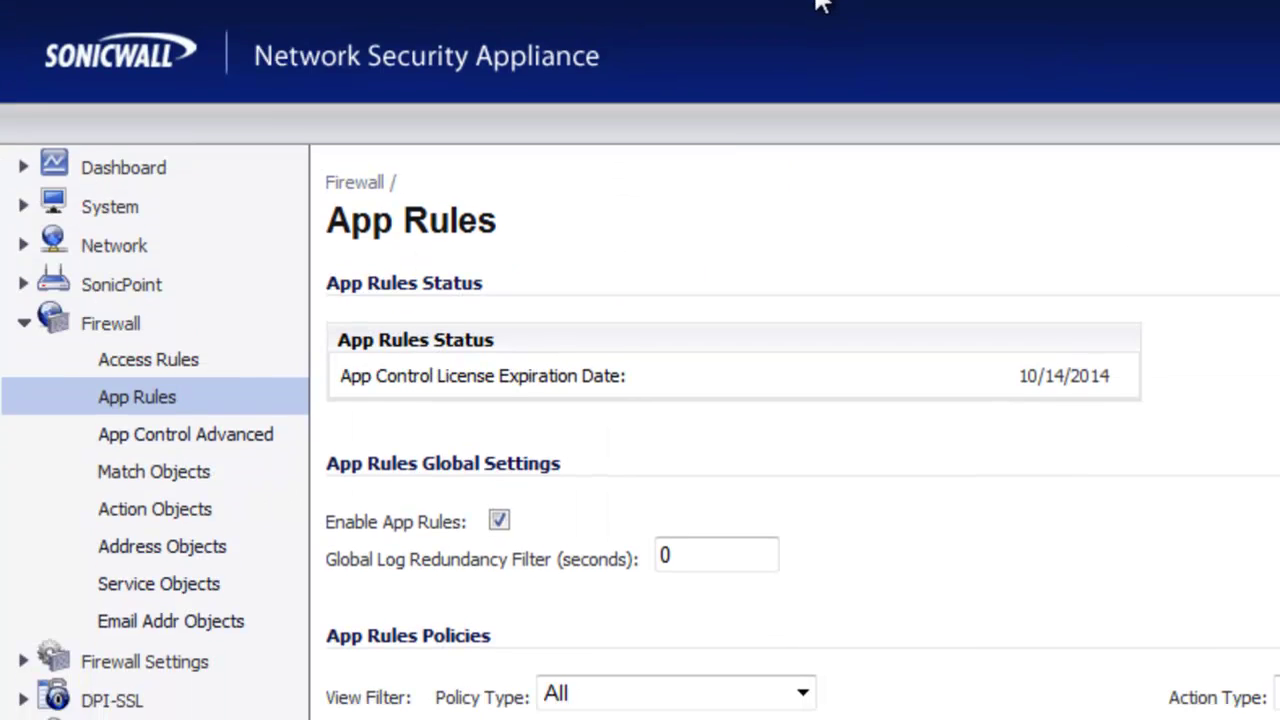
{"action": "scroll", "coordinate": [200, 700], "scroll_direction": "down", "scroll_amount": 5}
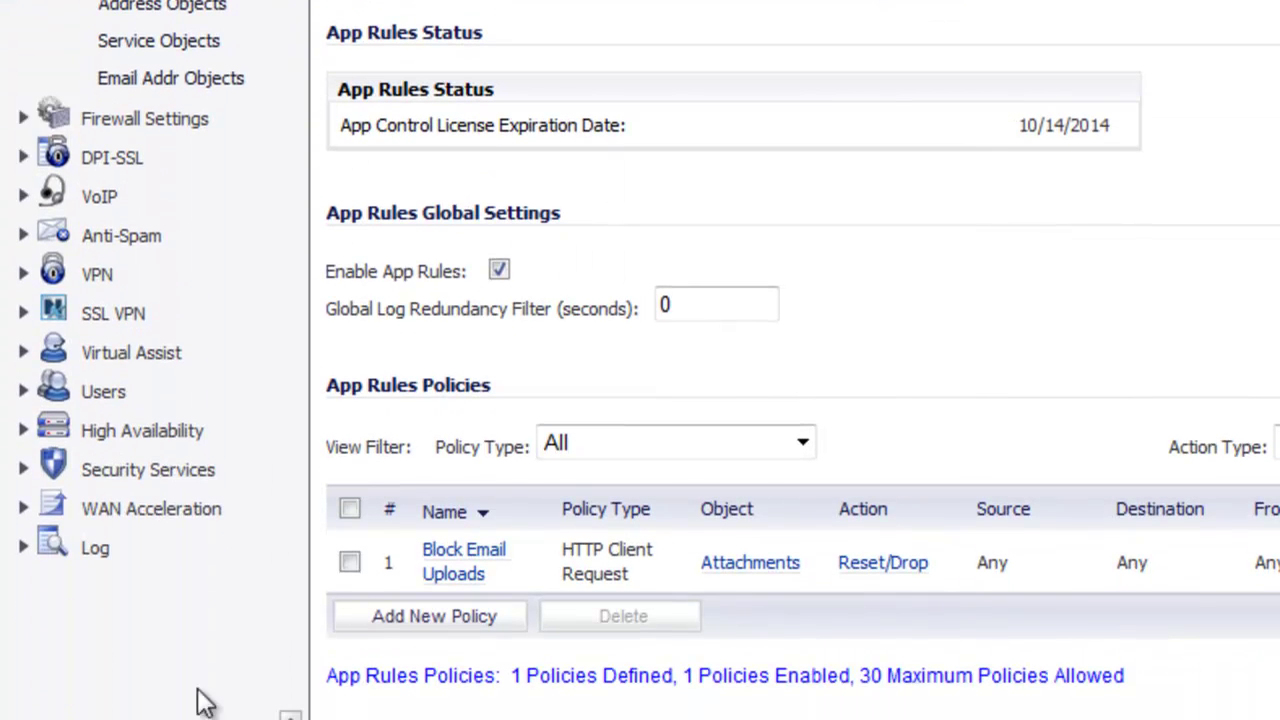
{"action": "left_click", "coordinate": [92, 556]}
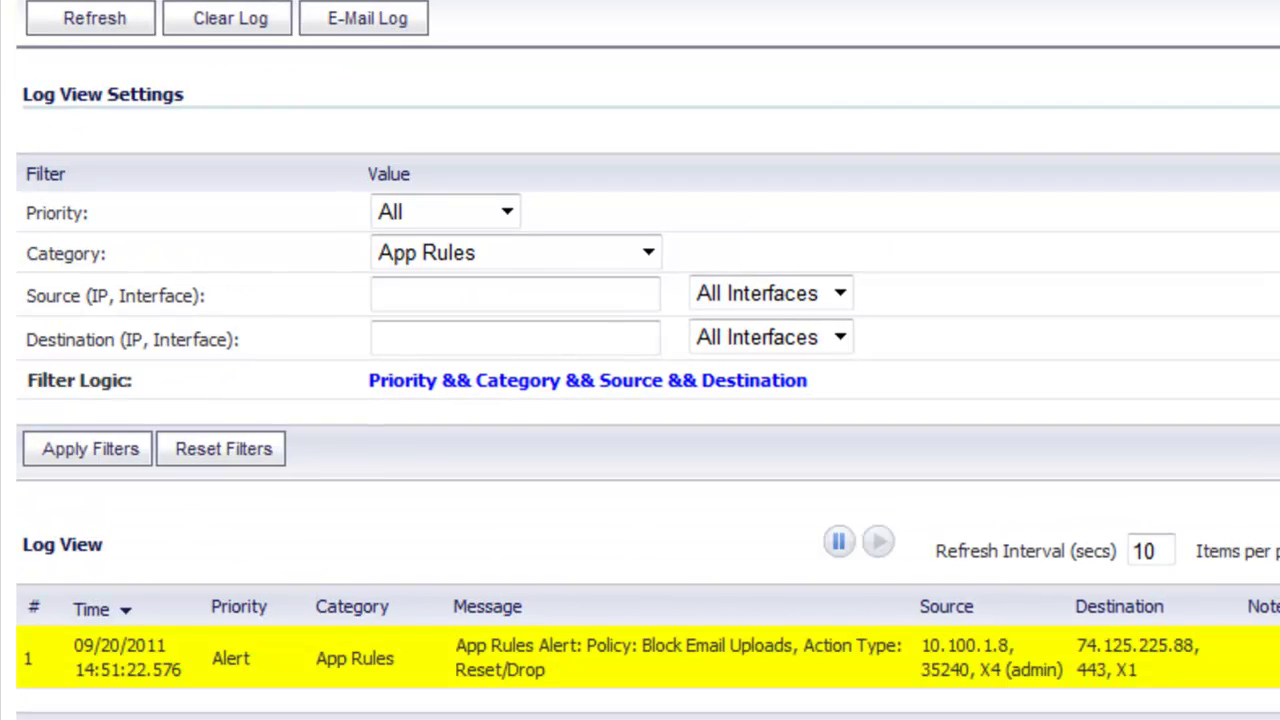
{"action": "left_click", "coordinate": [446, 262]}
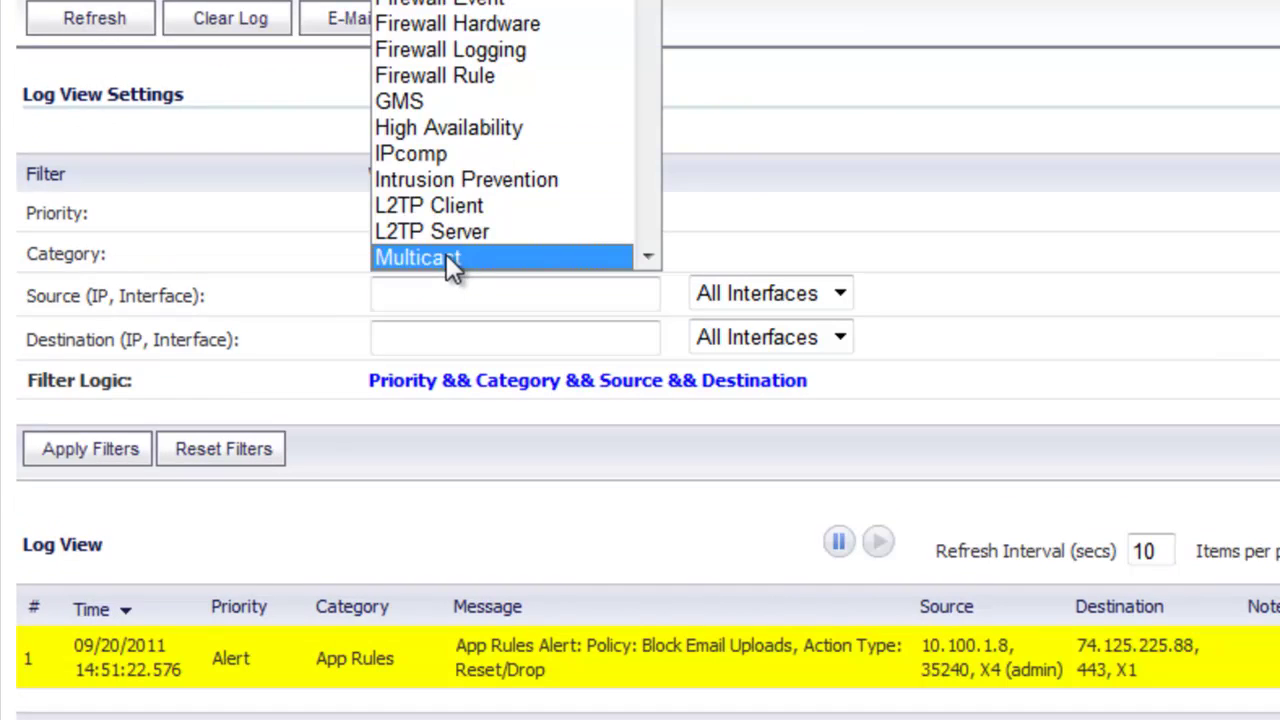
{"action": "left_click", "coordinate": [894, 134]}
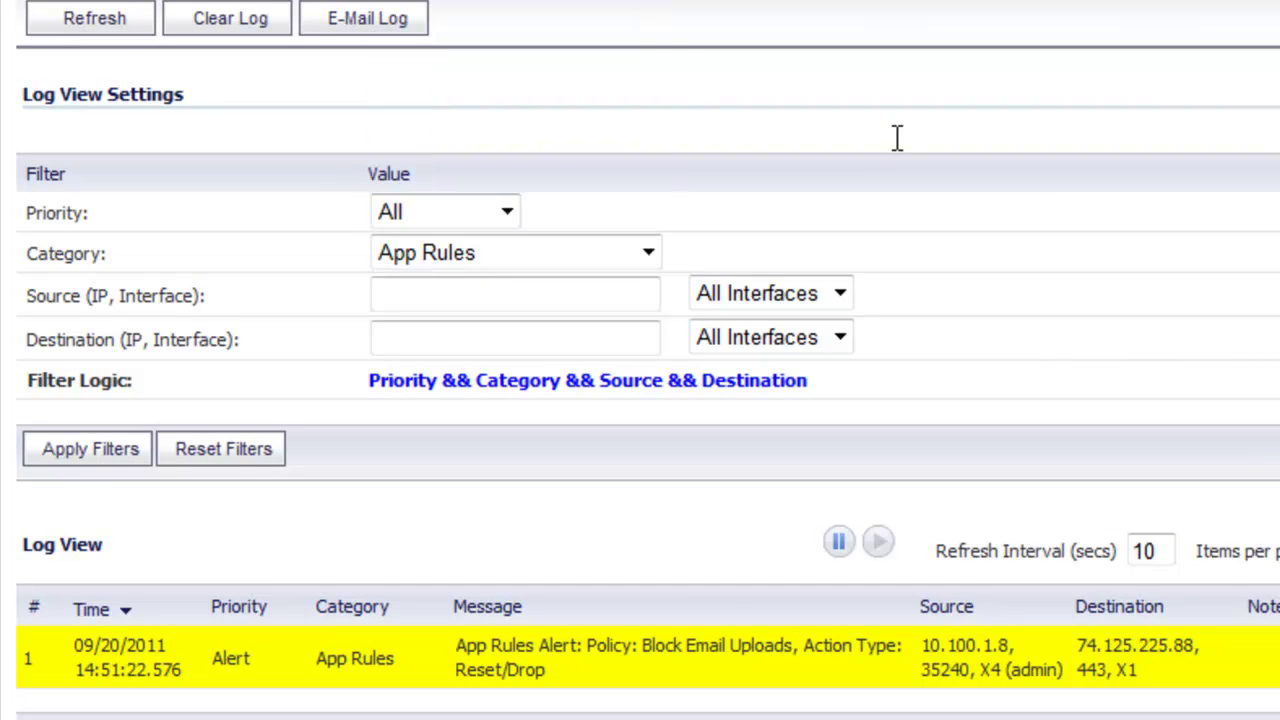
{"action": "left_click", "coordinate": [63, 458]}
{"action": "scroll", "coordinate": [508, 523], "scroll_direction": "down", "scroll_amount": 3}
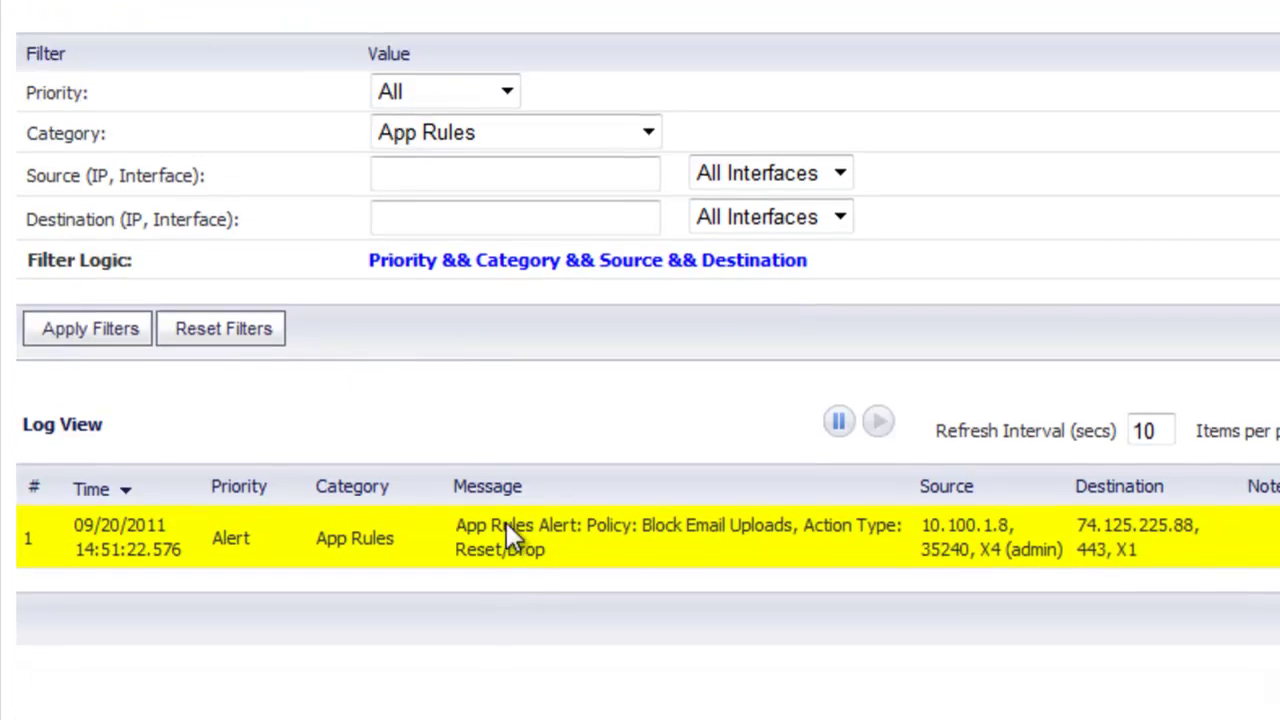